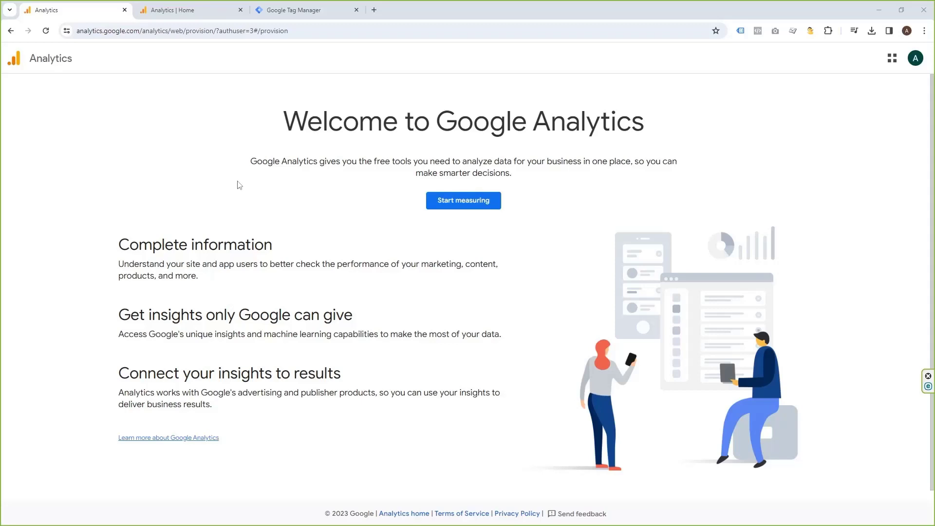
Open the admin settings of the GA4 - Google Merch Shop property and start creating a new Analytics account.
click(193, 16)
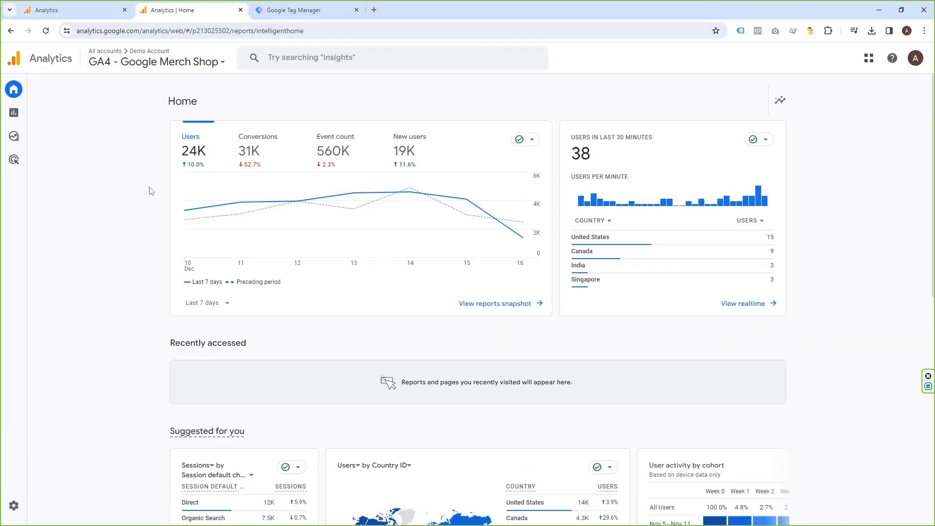
click(89, 13)
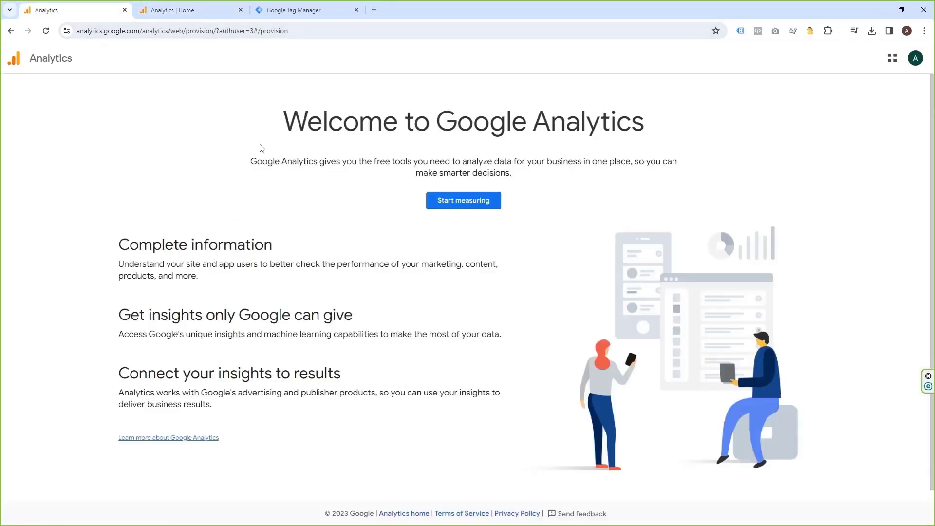
click(173, 13)
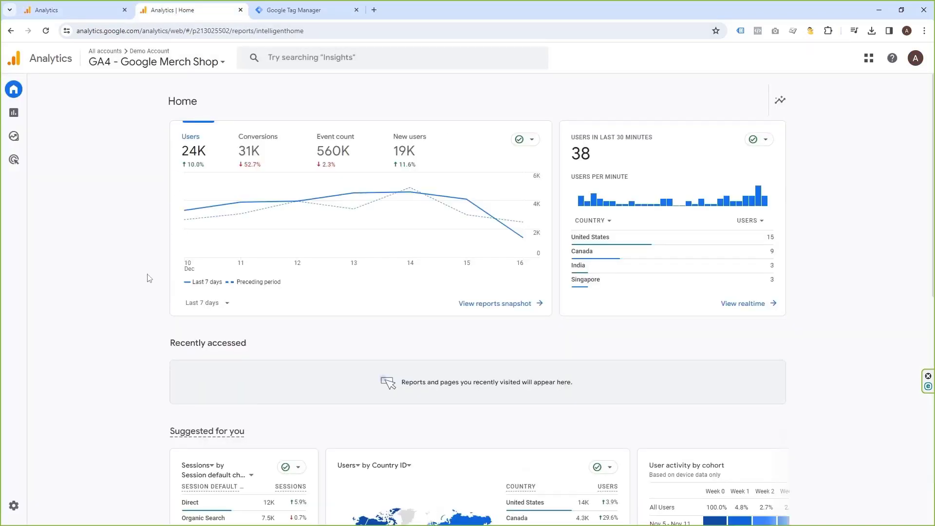
mouse_move(34, 482)
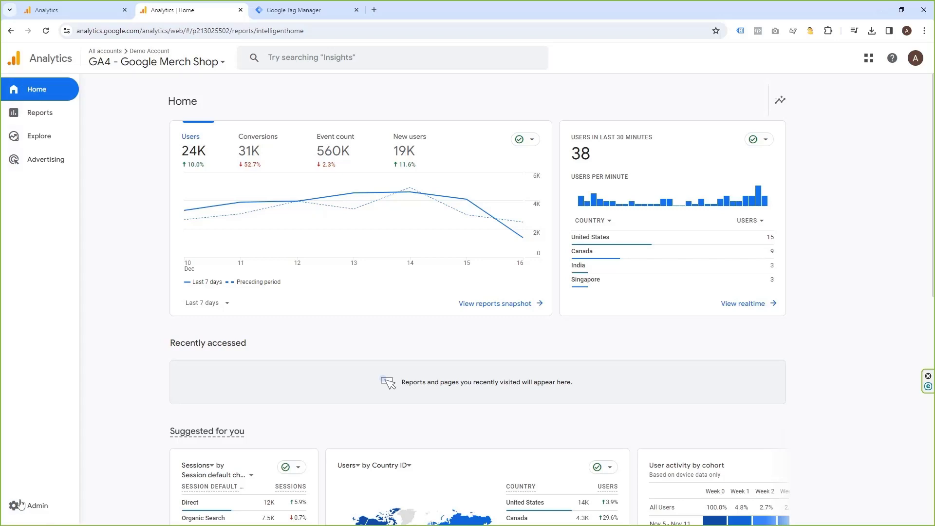
click(25, 508)
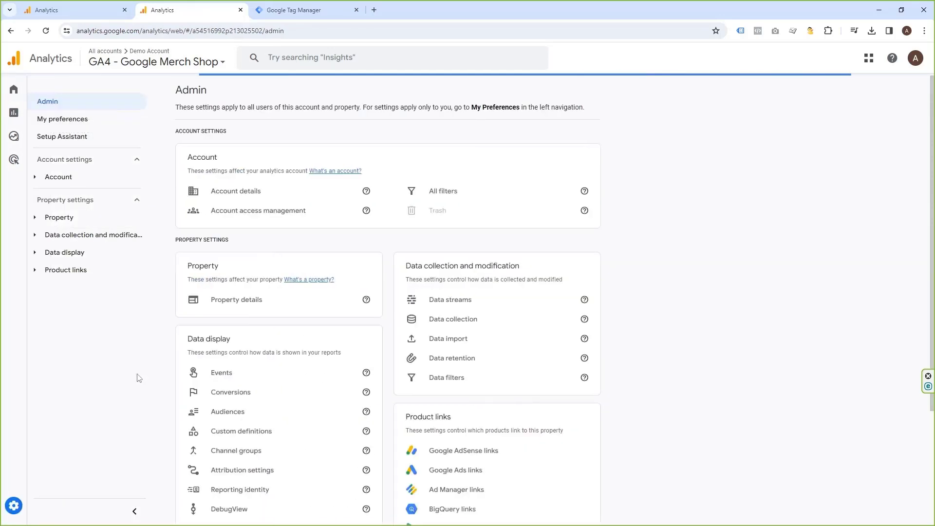
click(88, 94)
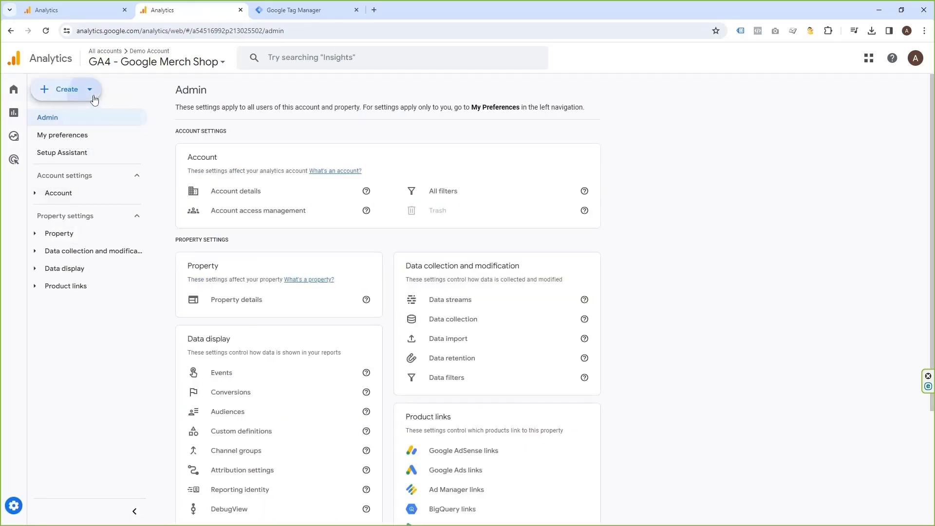
click(60, 116)
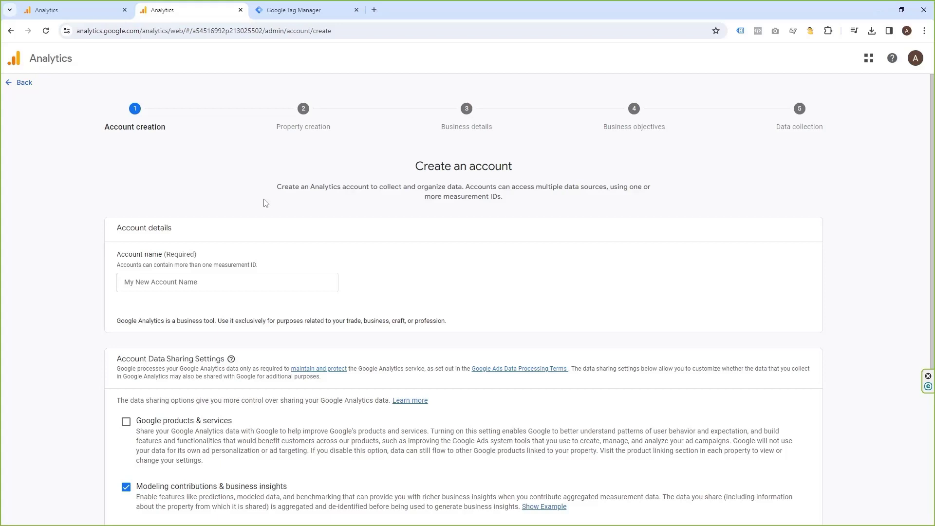
Name the Analytics account "Test account", enable sharing with Google products & services, and continue to property creation.
click(211, 276)
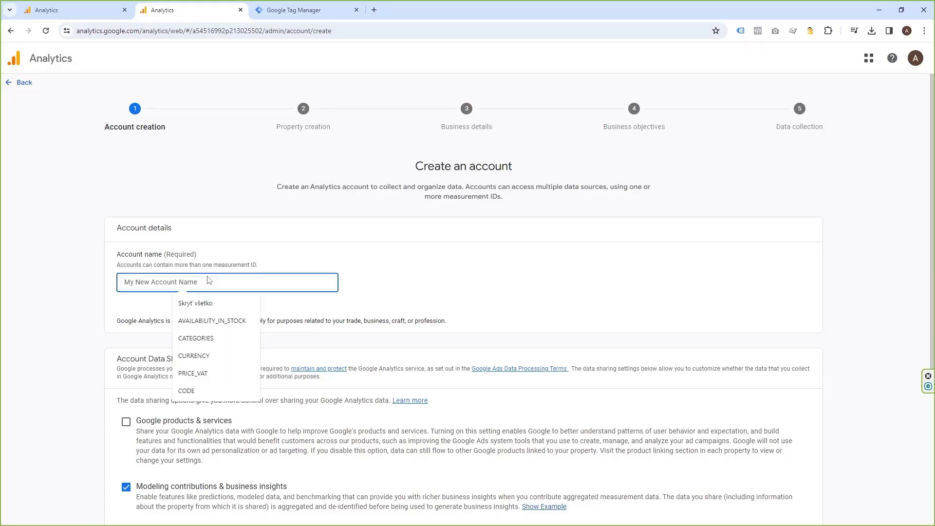
text(Test account)
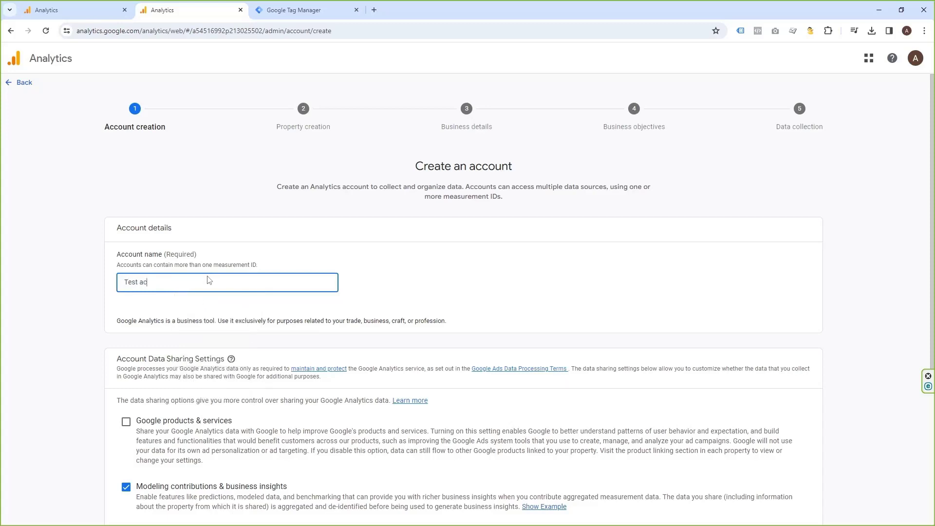
key(ctrl+shift+Left)
click(372, 267)
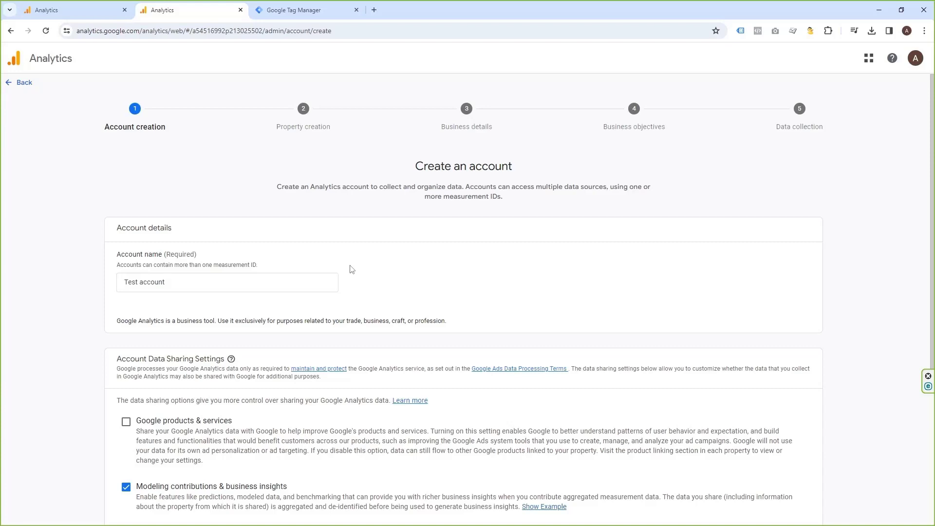
scroll(353, 270, down, 3)
scroll(346, 266, down, 1)
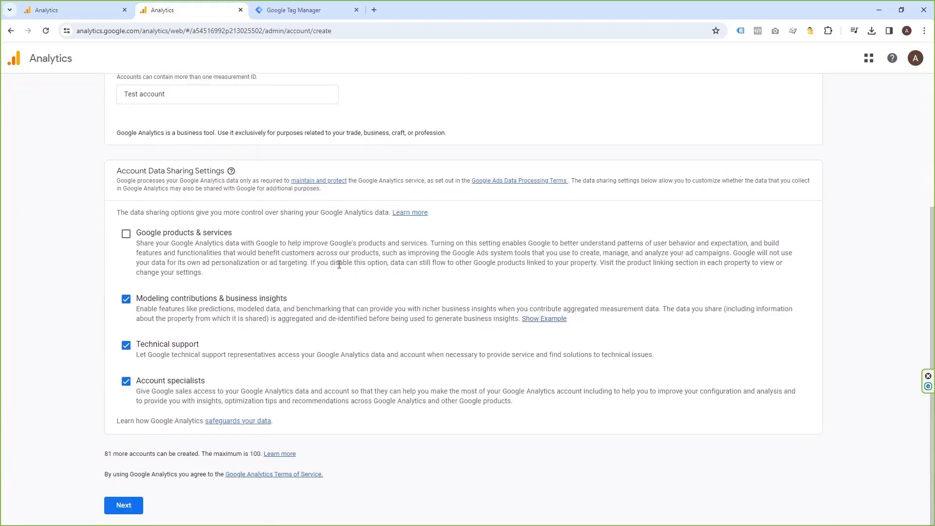
click(126, 234)
click(124, 505)
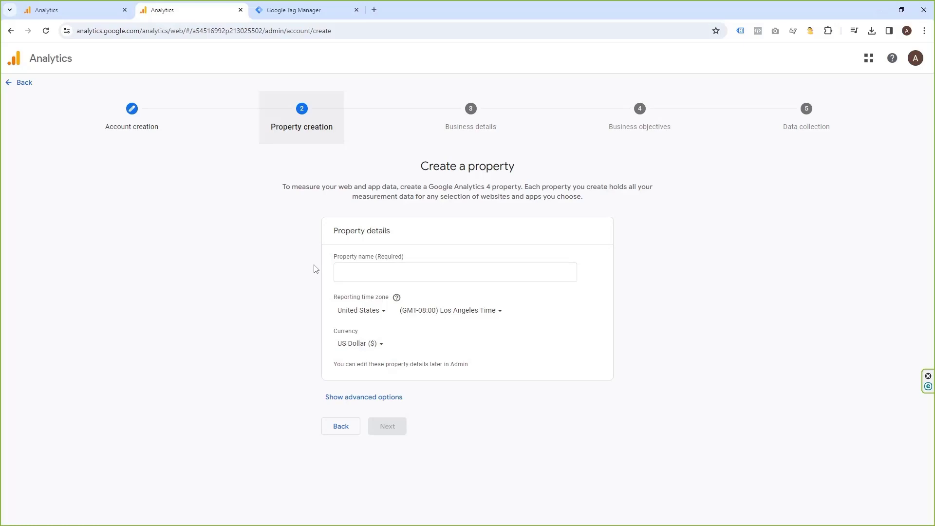
click(386, 273)
text(www.test.com)
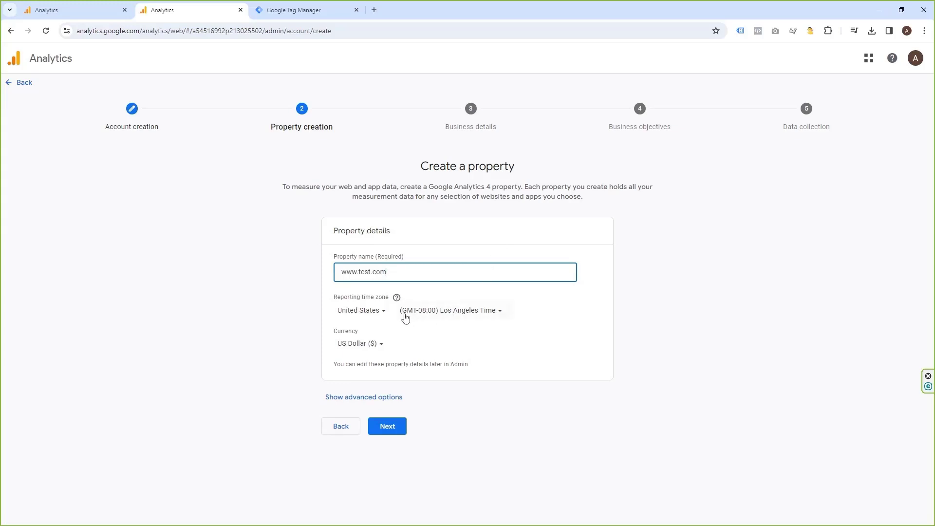
click(384, 316)
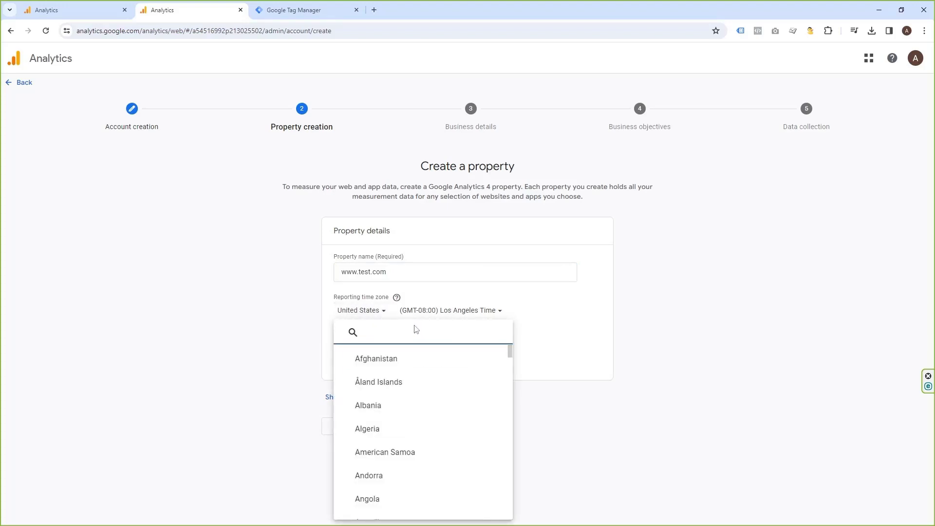
text(aus)
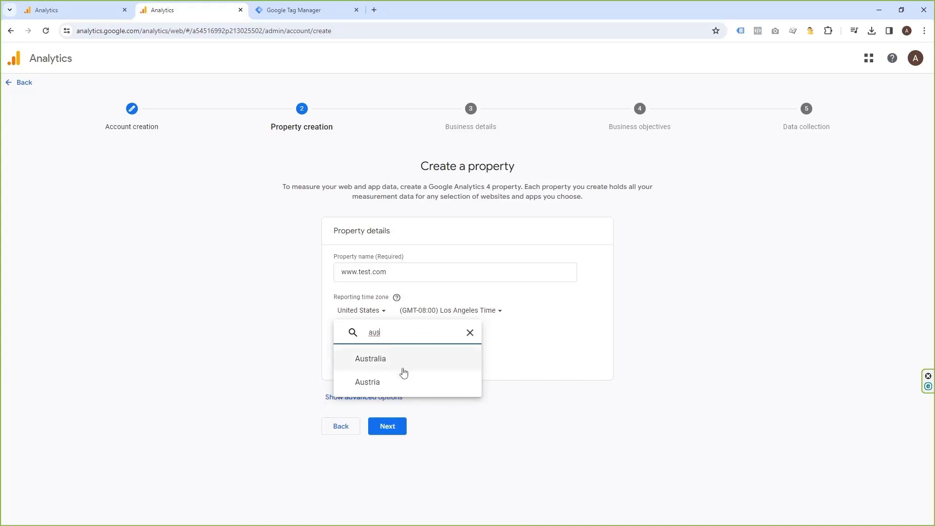
click(409, 365)
Set the property's currency to Euro (€) and continue to the business details.
click(380, 344)
text(eur)
click(383, 321)
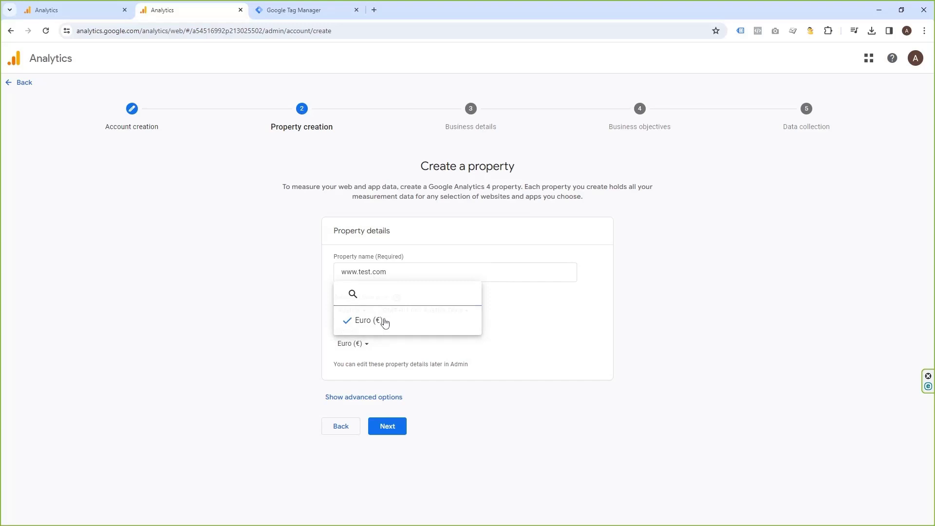
click(384, 427)
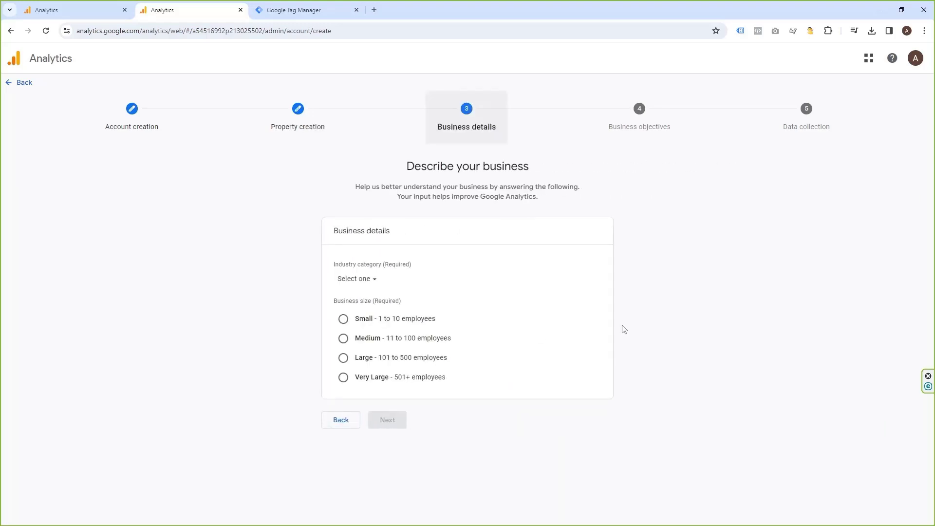
Describe the business as Finance with Medium size (11 to 100 employees), and create the account with the Get baseline reports objective.
click(377, 281)
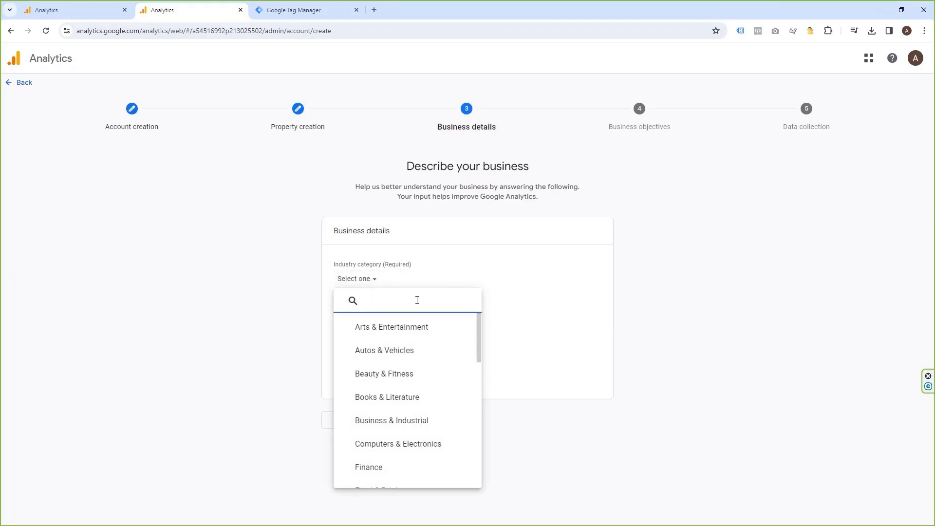
click(369, 468)
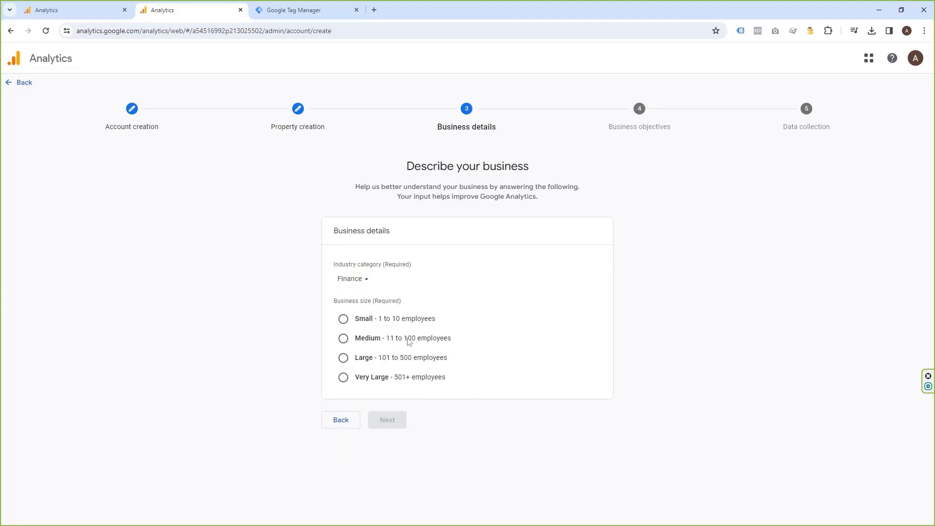
click(344, 339)
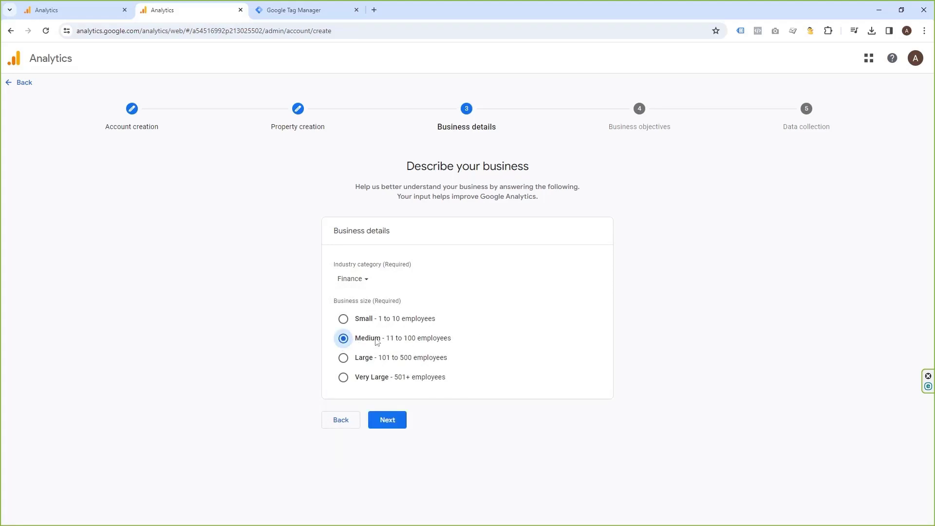
click(394, 426)
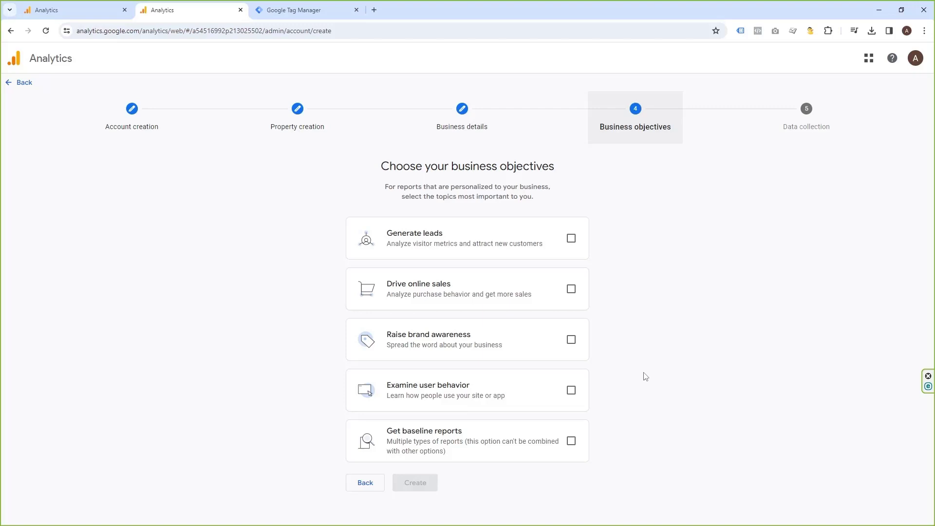
click(571, 441)
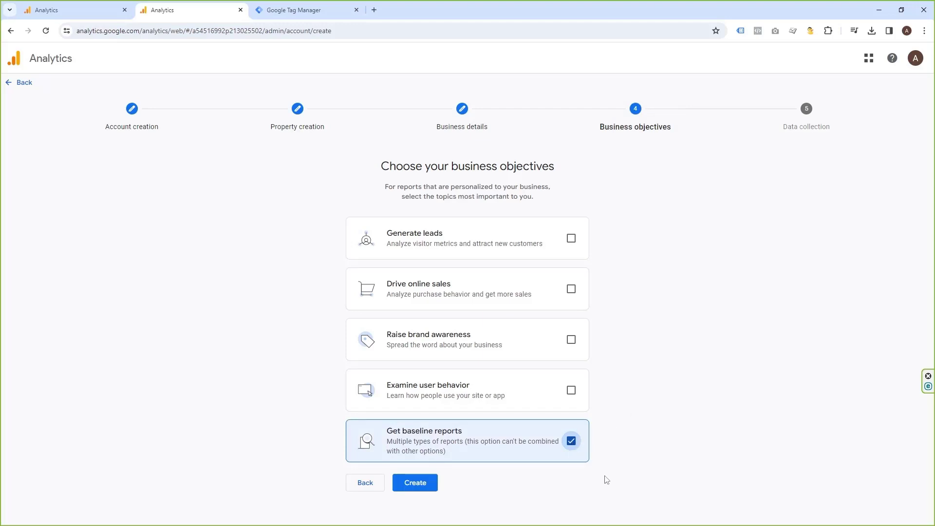
click(422, 488)
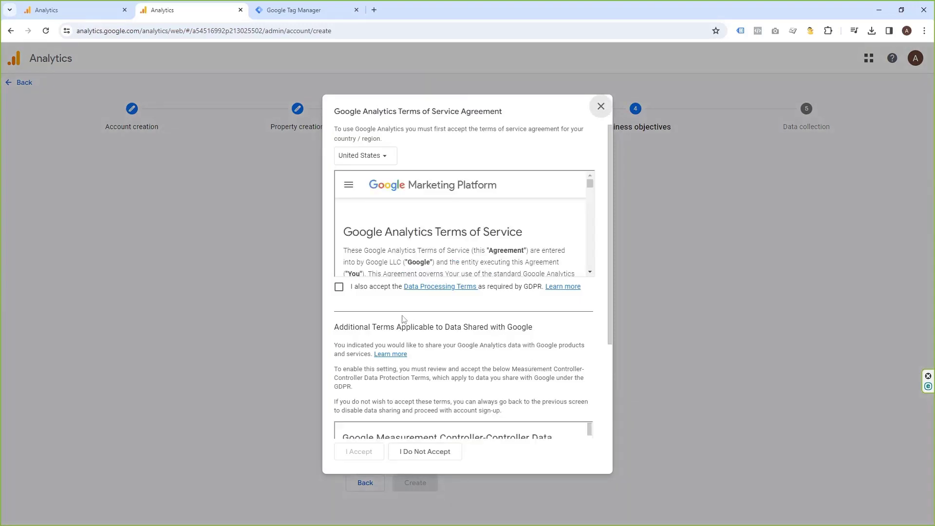
Accept the Google Analytics terms, including the data processing and shared-data terms, and skip data collection setup to continue to Home.
click(339, 288)
scroll(358, 351, down, 3)
click(339, 419)
click(359, 451)
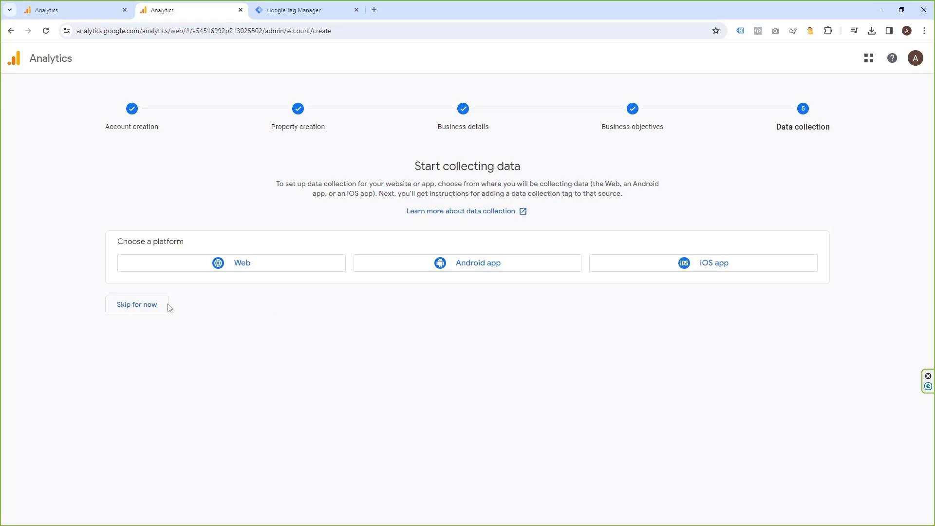
click(137, 307)
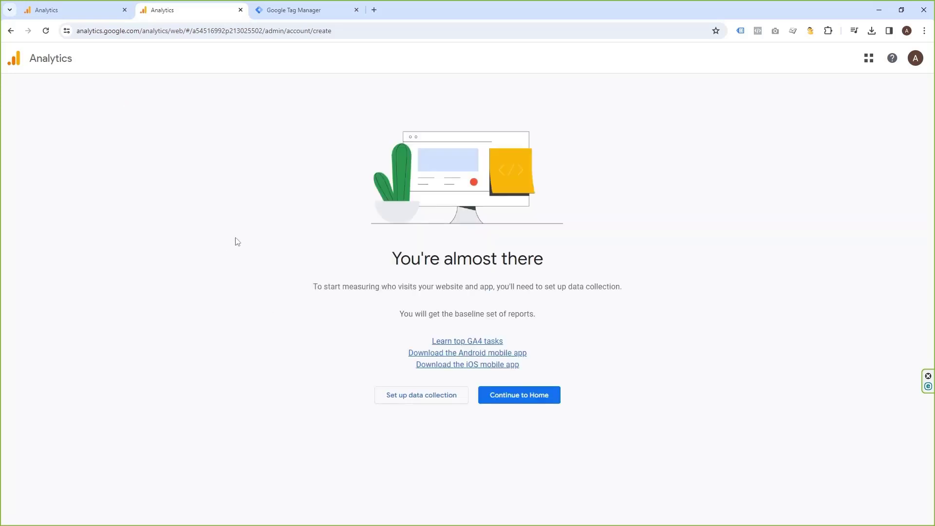
click(522, 399)
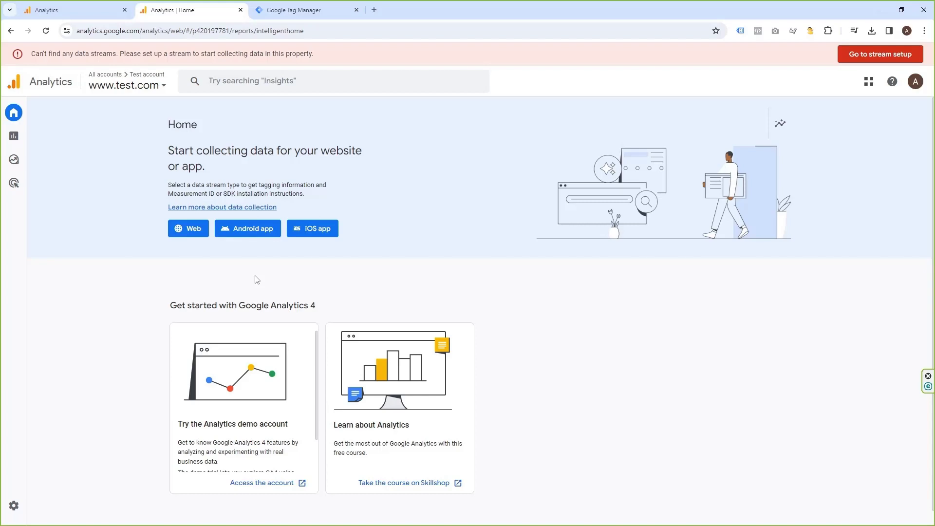
Switch to Google Tag Manager and start a new account named "Test account" with Austria as the country.
click(303, 16)
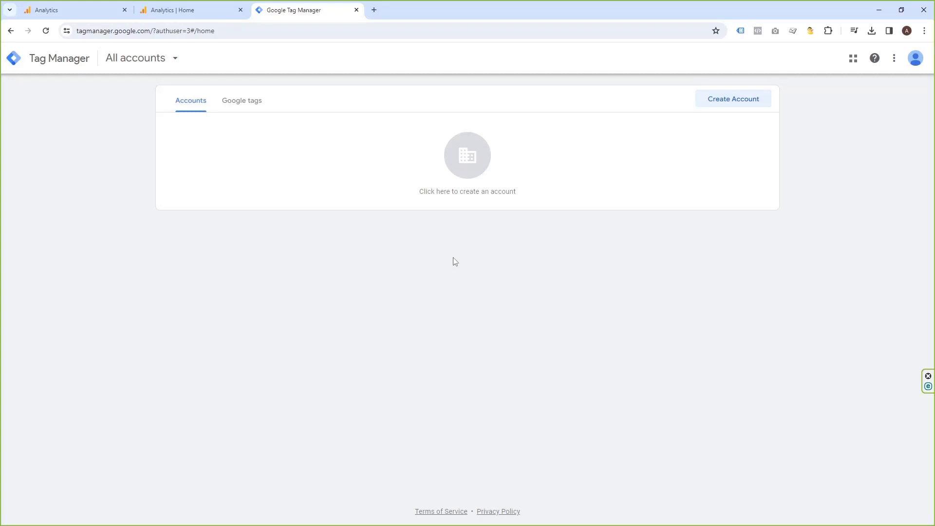
click(727, 100)
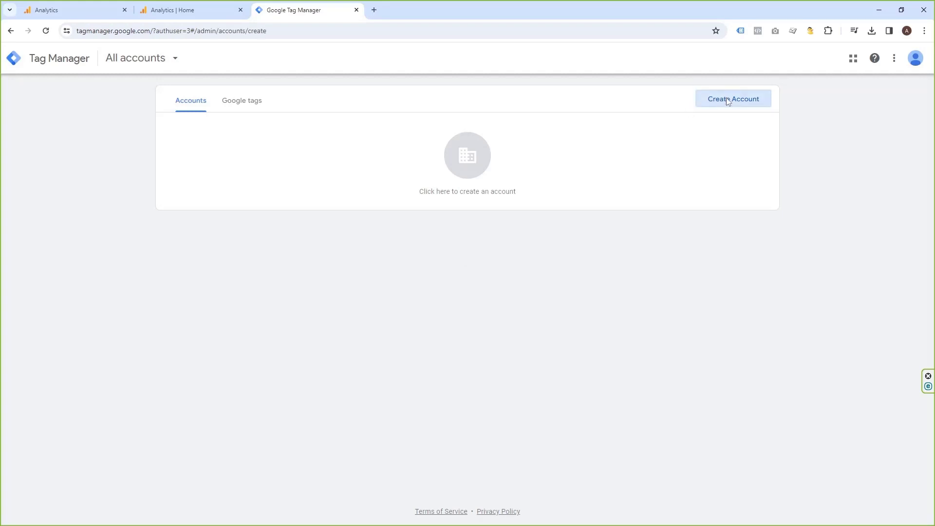
scroll(453, 197, down, 1)
click(267, 149)
text(Test account)
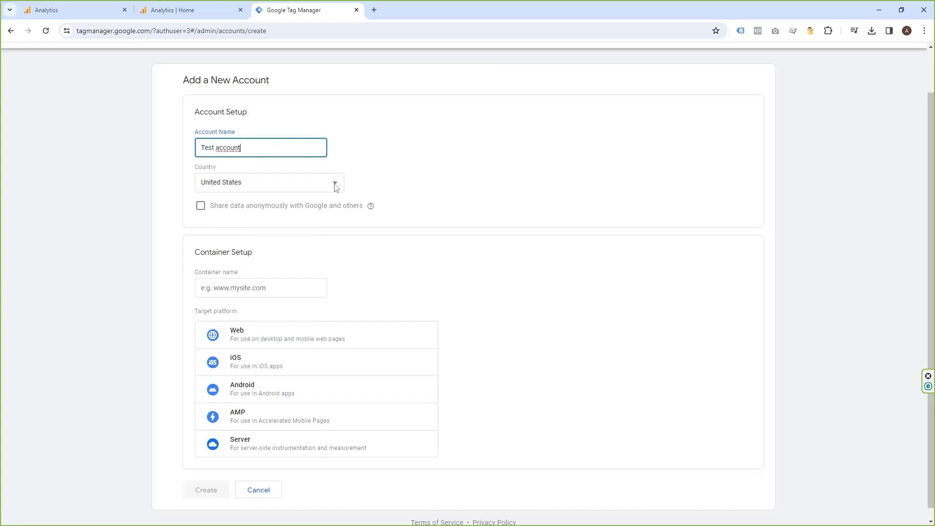
click(335, 185)
scroll(288, 241, up, 20)
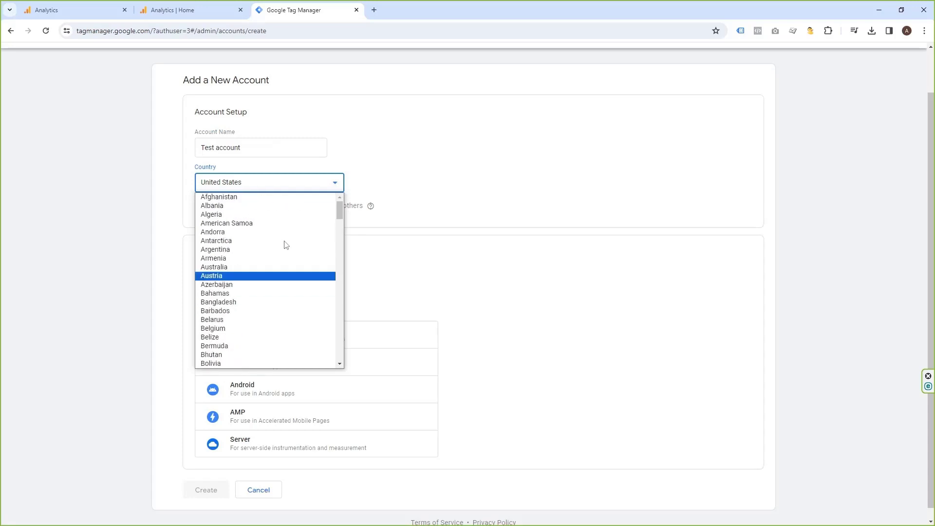
click(239, 276)
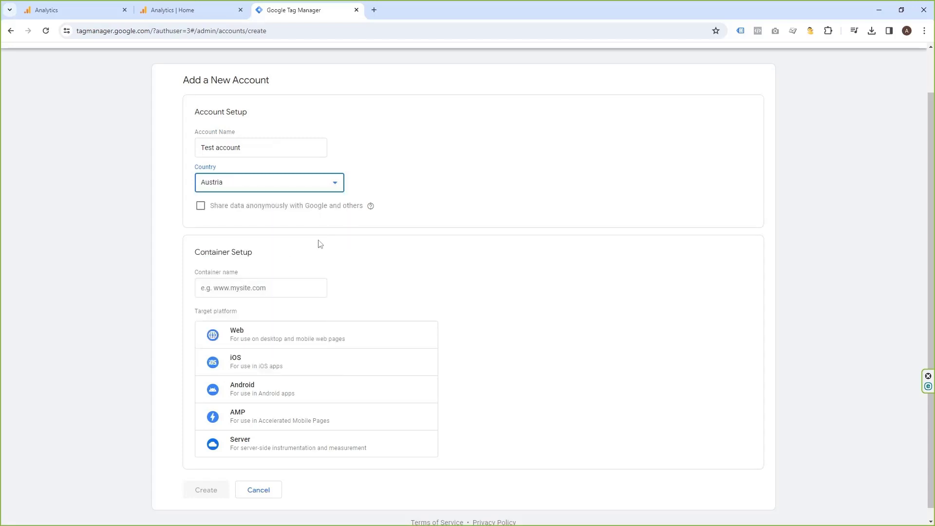
click(290, 287)
text(www.test.com)
click(359, 270)
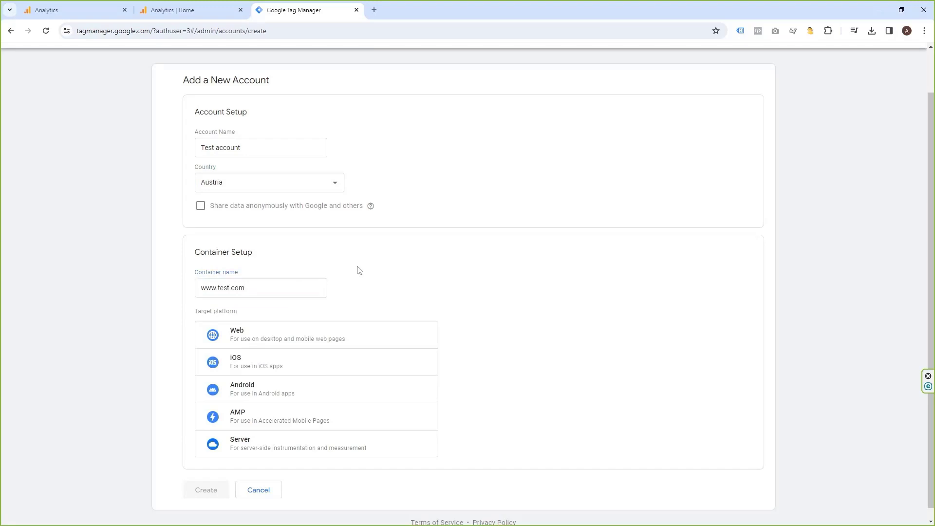
scroll(359, 271, down, 1)
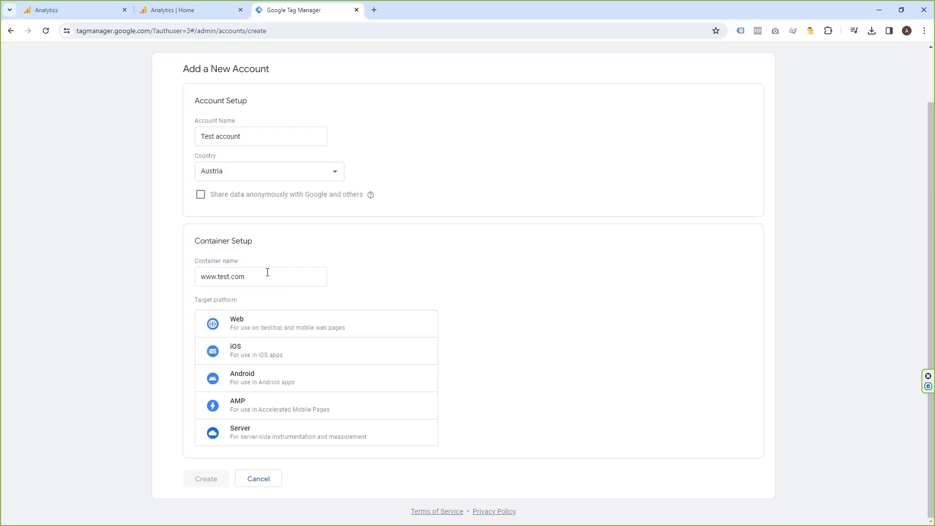
click(252, 321)
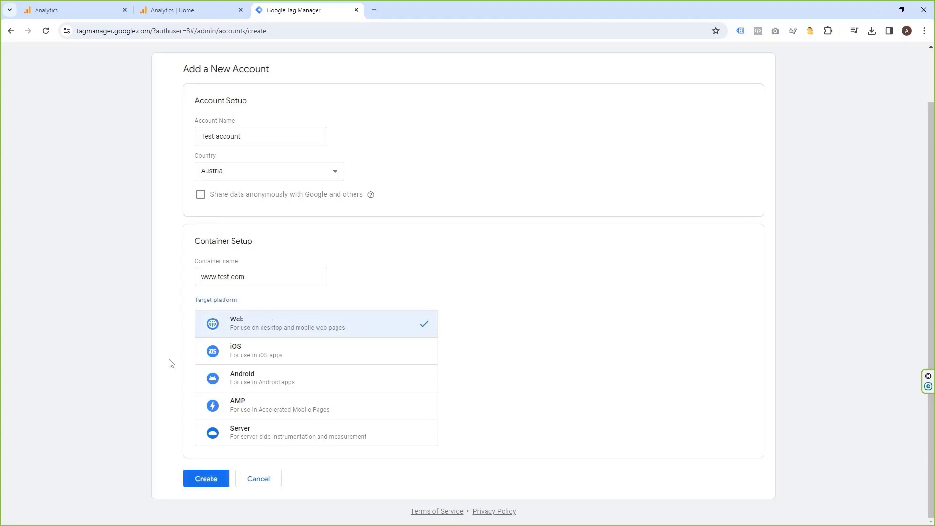
click(208, 479)
Accept the Google Tag Manager terms of service with the GDPR Data Processing Terms, and dismiss the installation code.
scroll(348, 316, down, 3)
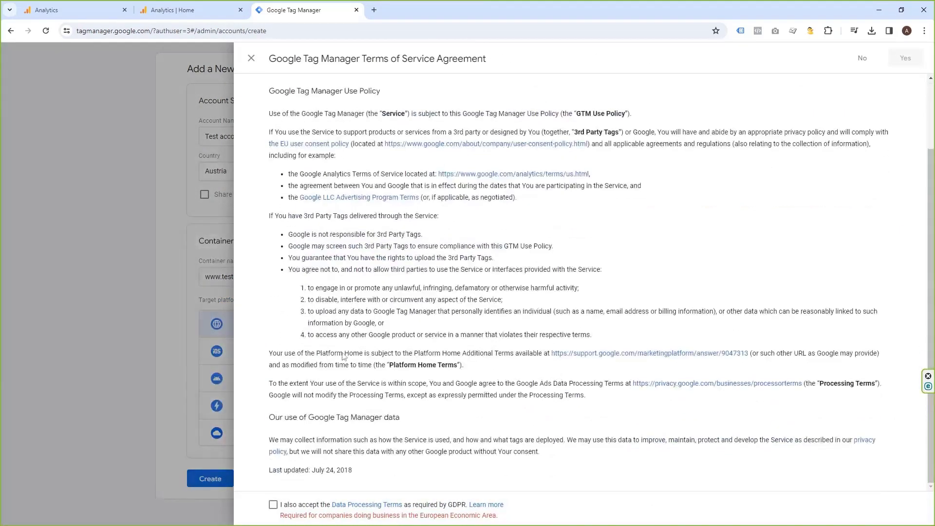
click(273, 507)
click(905, 58)
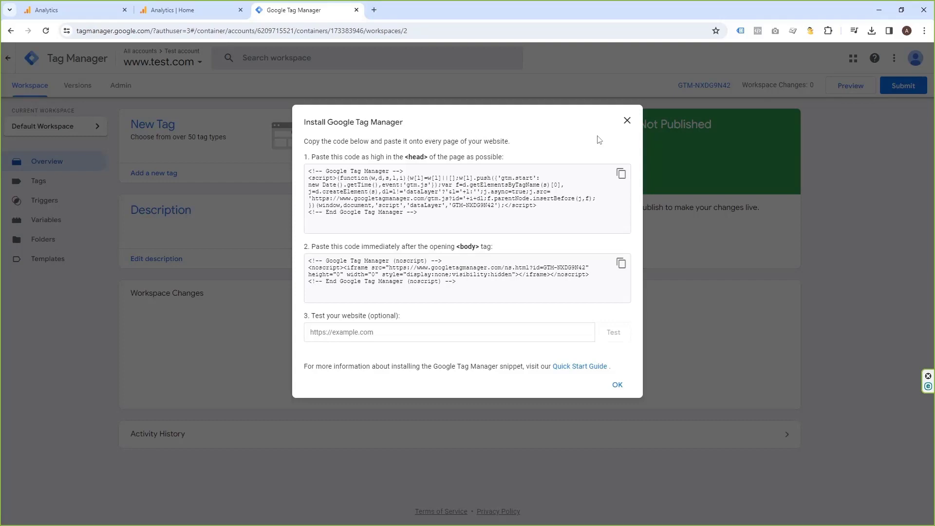
click(626, 121)
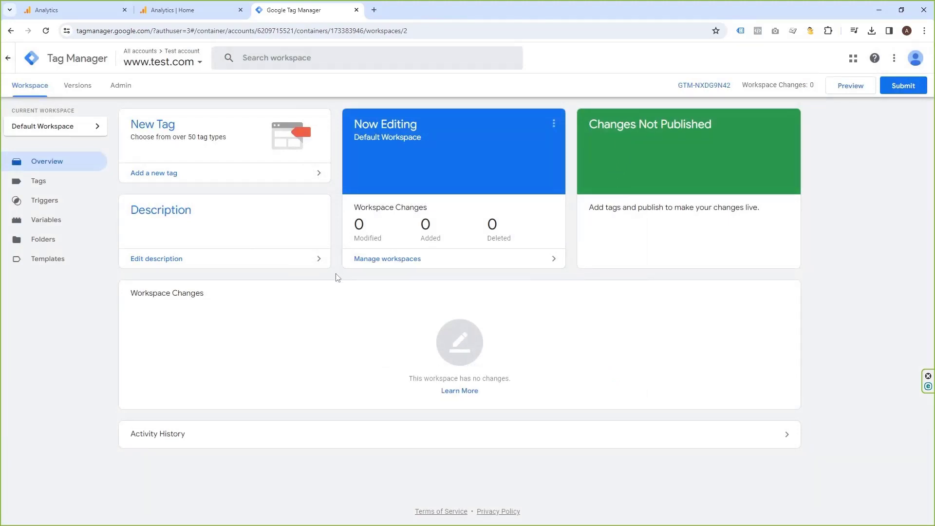
click(50, 183)
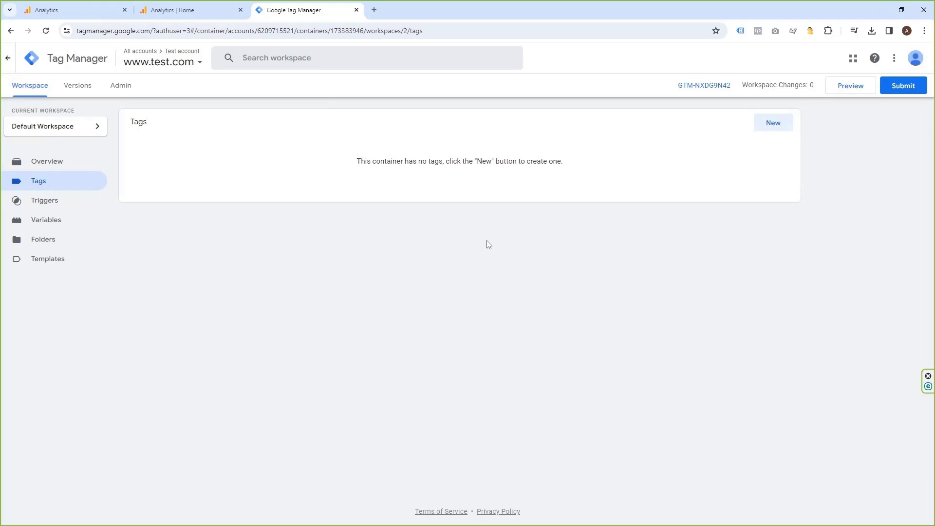
click(776, 124)
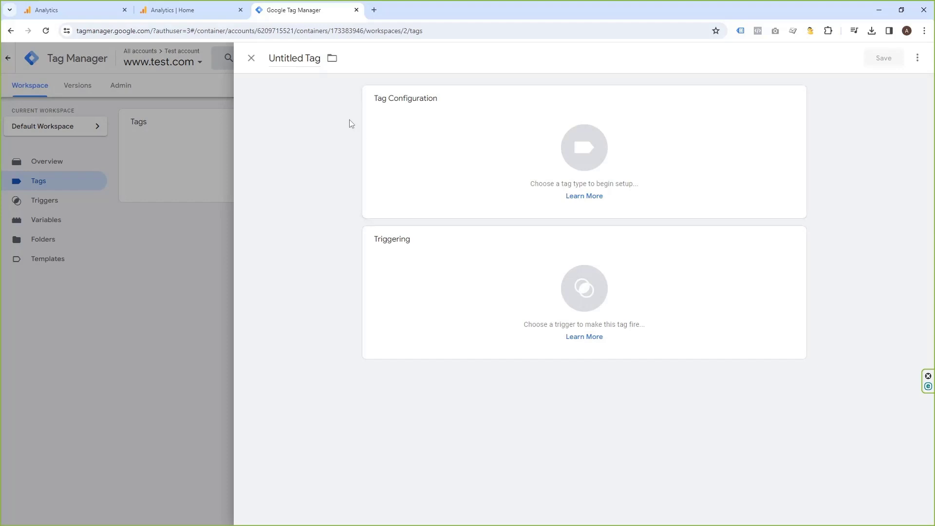
click(300, 60)
click(299, 60)
triple_click(299, 59)
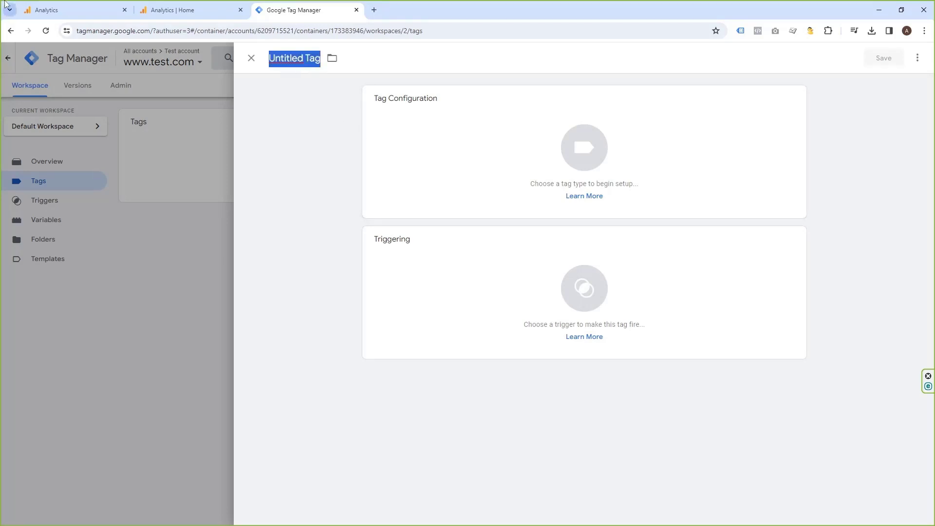
text(GA4)
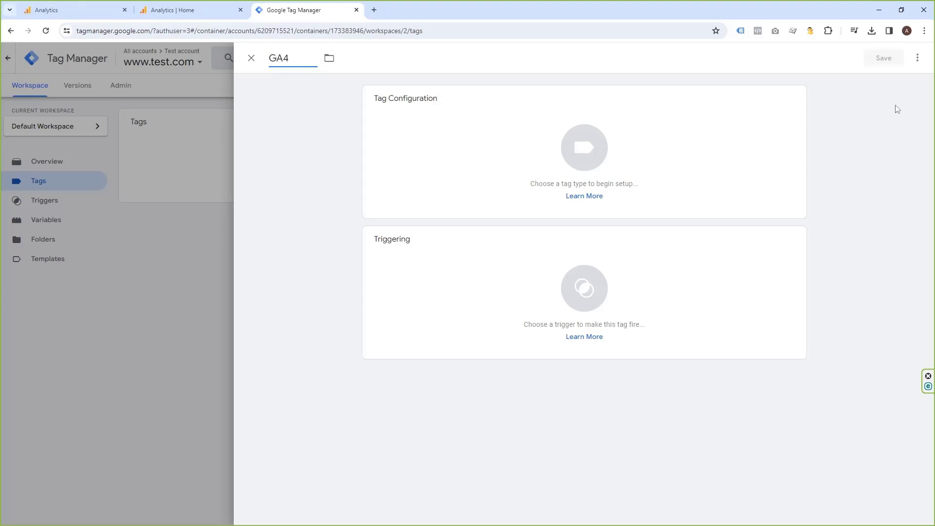
Set the GA4 tag's type to Google Tag from the Google Analytics tag types.
click(676, 177)
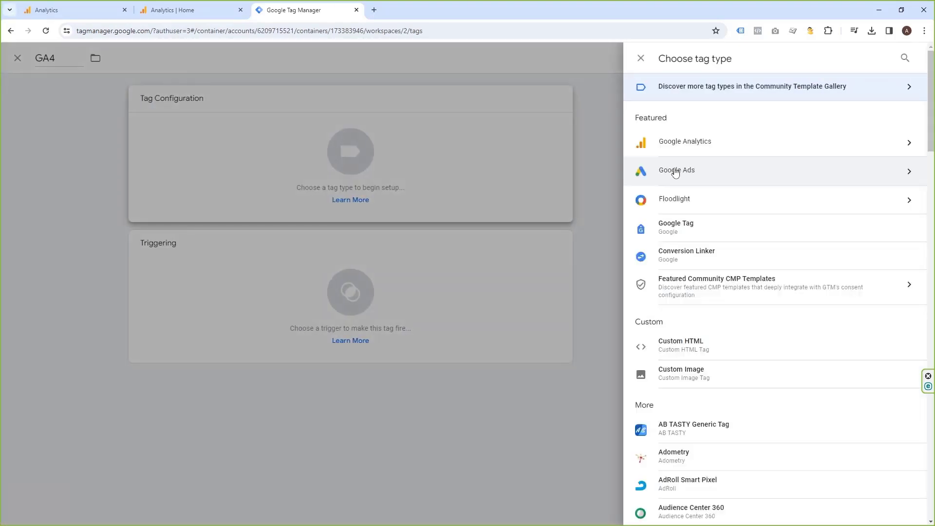
click(699, 146)
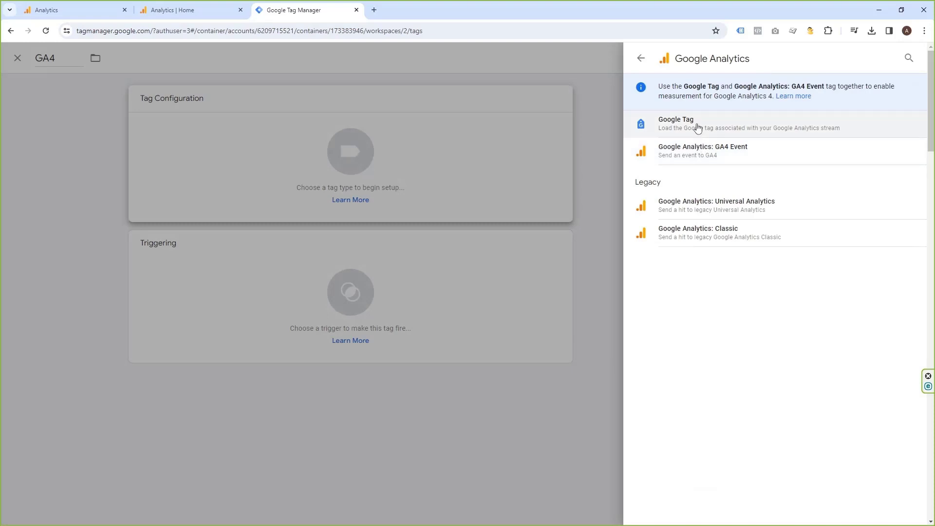
click(697, 127)
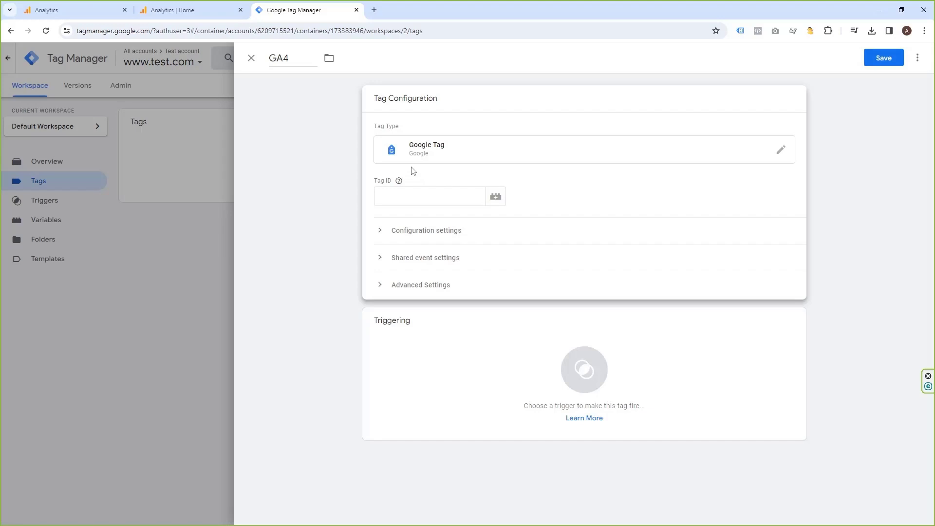
click(172, 9)
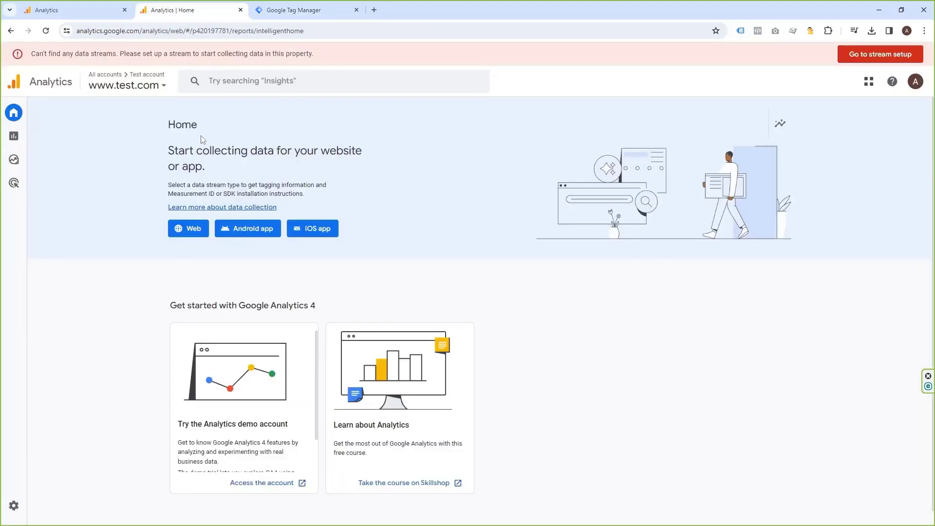
click(15, 507)
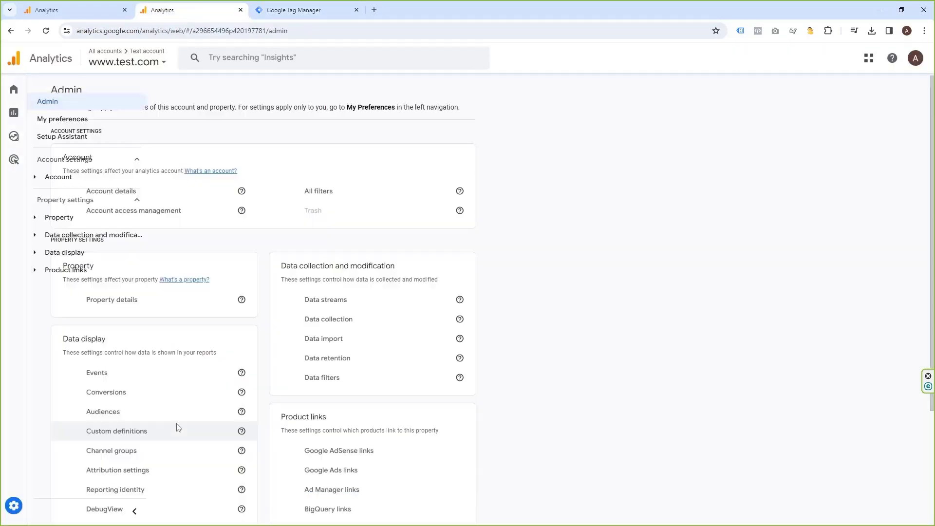
click(459, 321)
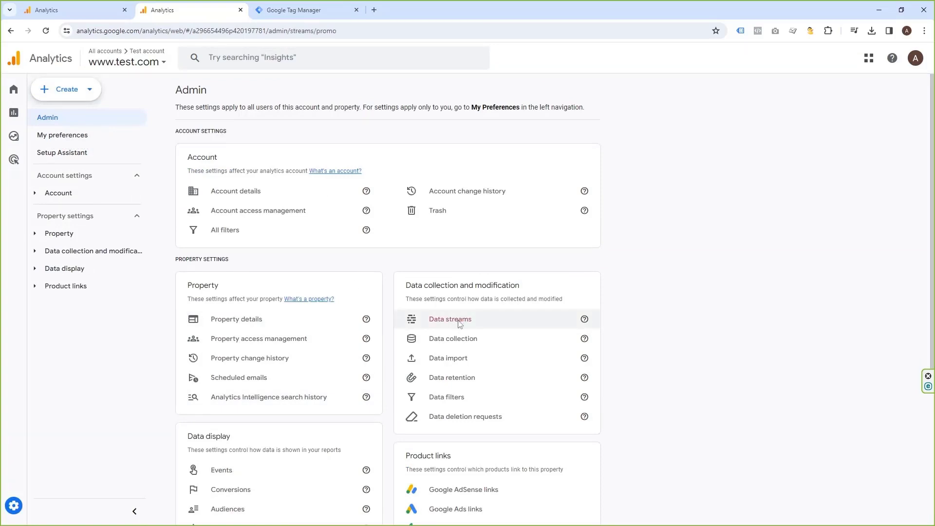
click(283, 220)
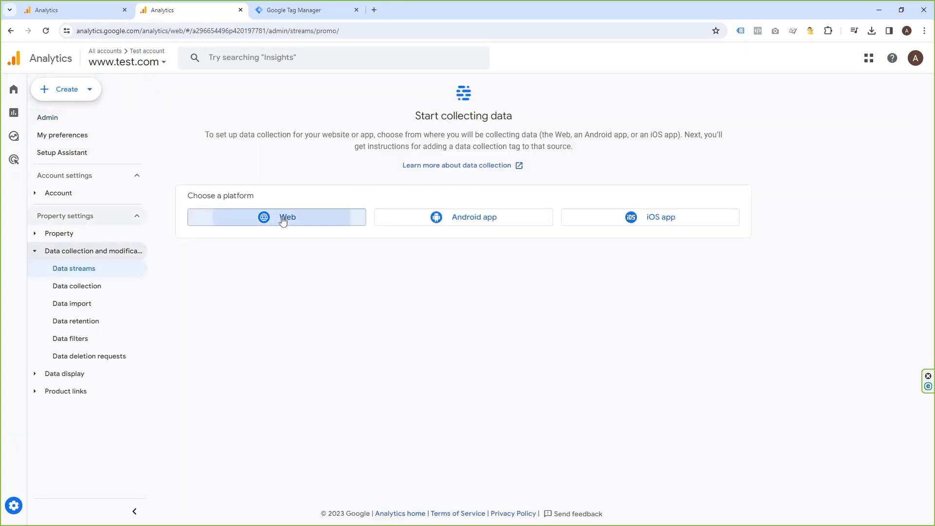
click(401, 148)
text(www.test.com)
click(691, 142)
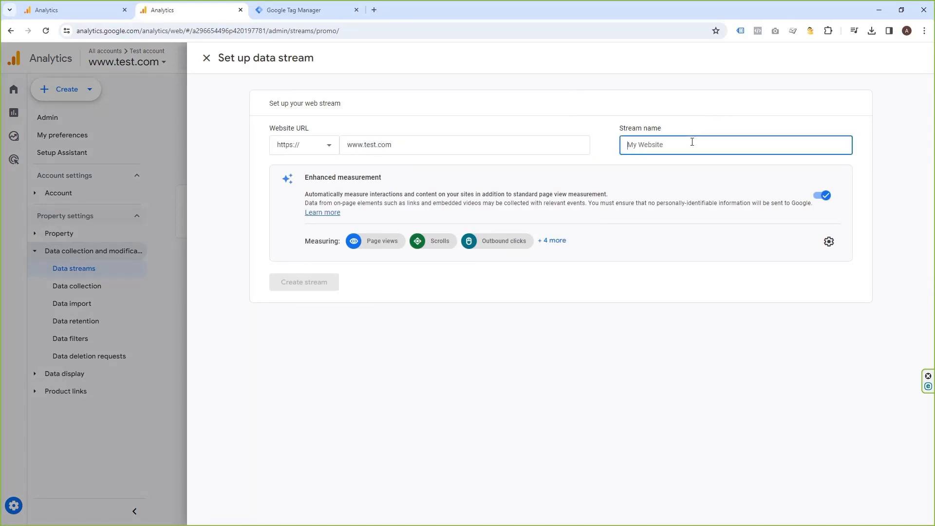
text(Test)
click(302, 282)
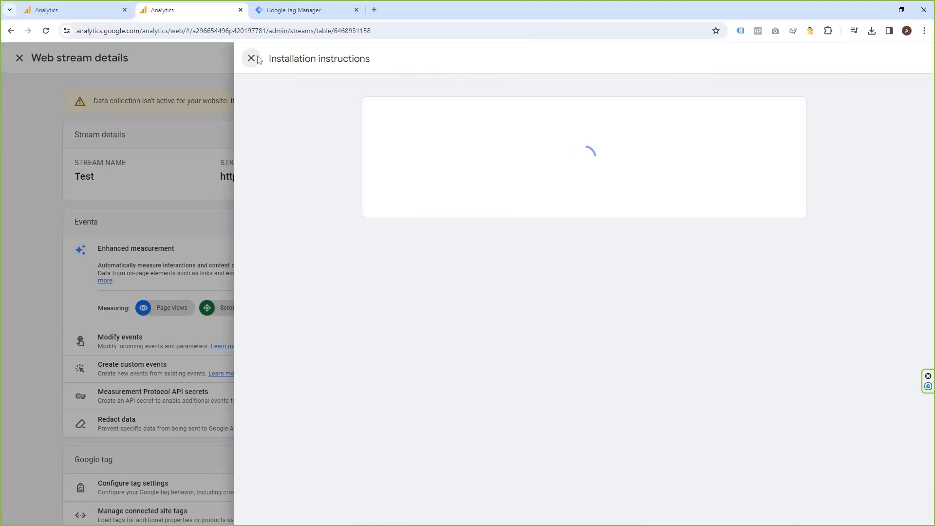
click(254, 58)
Copy the Test stream's measurement ID and enter it as the GA4 tag's Tag ID in Google Tag Manager.
click(841, 178)
click(294, 9)
click(434, 196)
key(ctrl+v)
Make the GA4 tag fire on the All Pages trigger and save it.
click(538, 352)
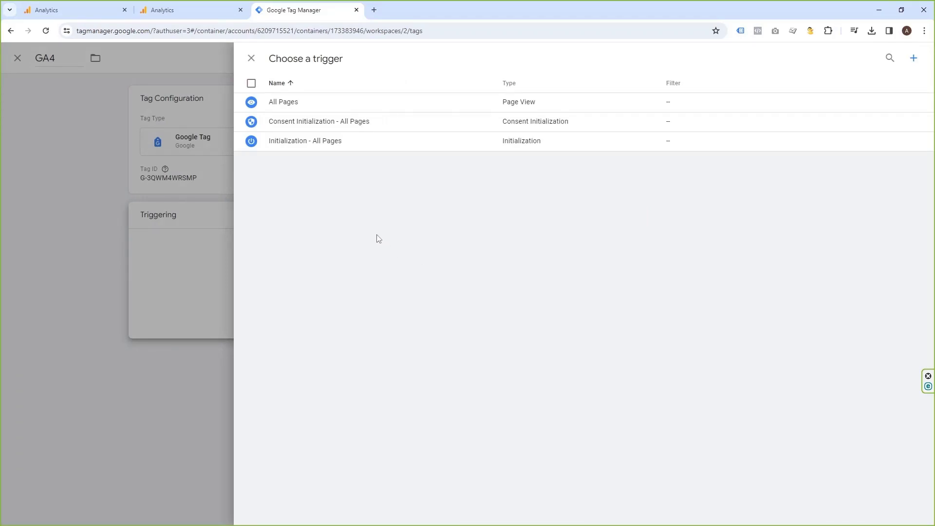
click(283, 108)
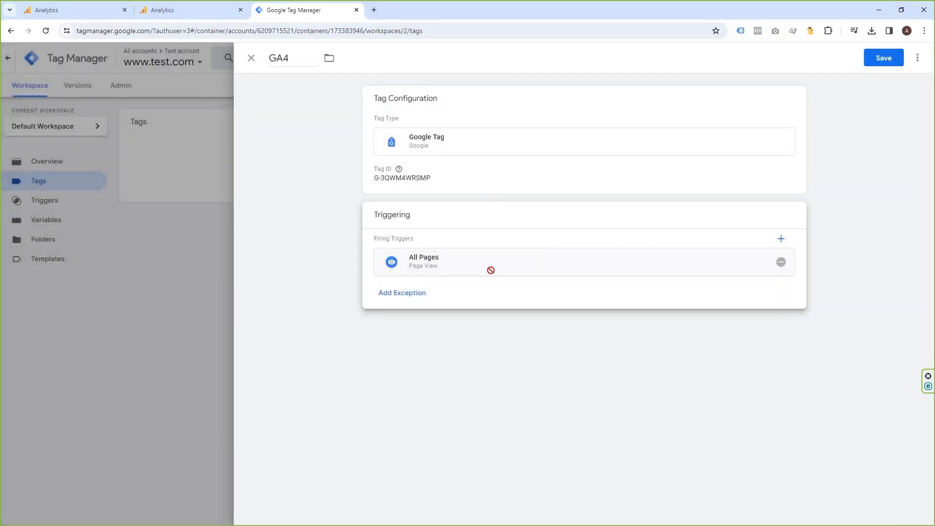
click(884, 59)
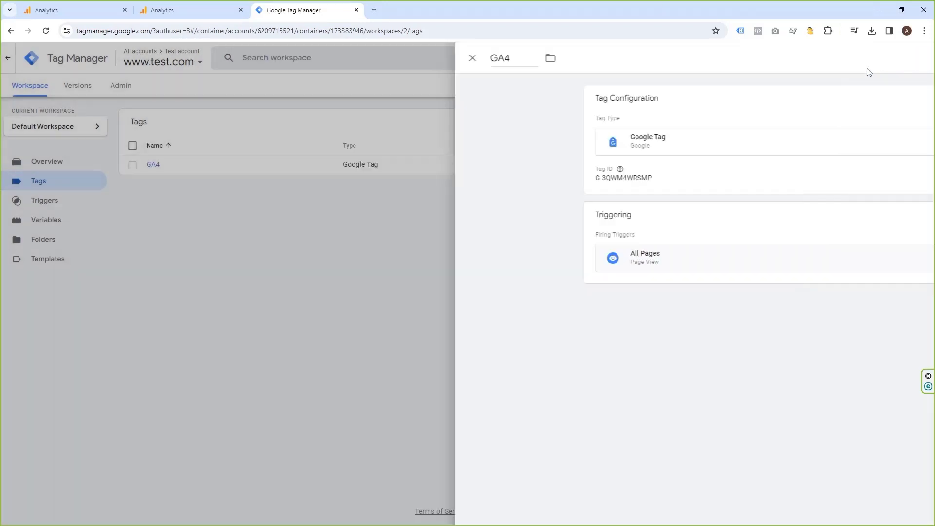
Publish the workspace changes to the Live environment without a version name or description, and close the version summary.
click(895, 87)
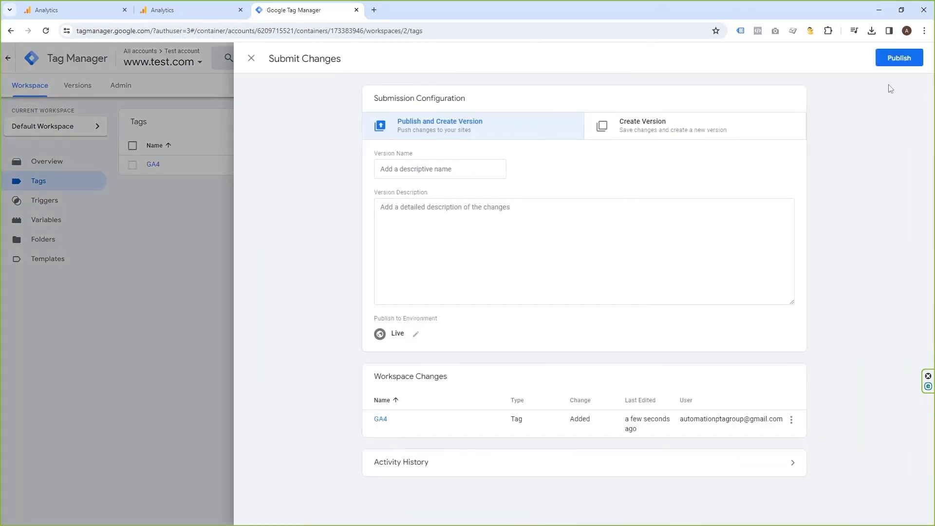
click(899, 59)
click(591, 342)
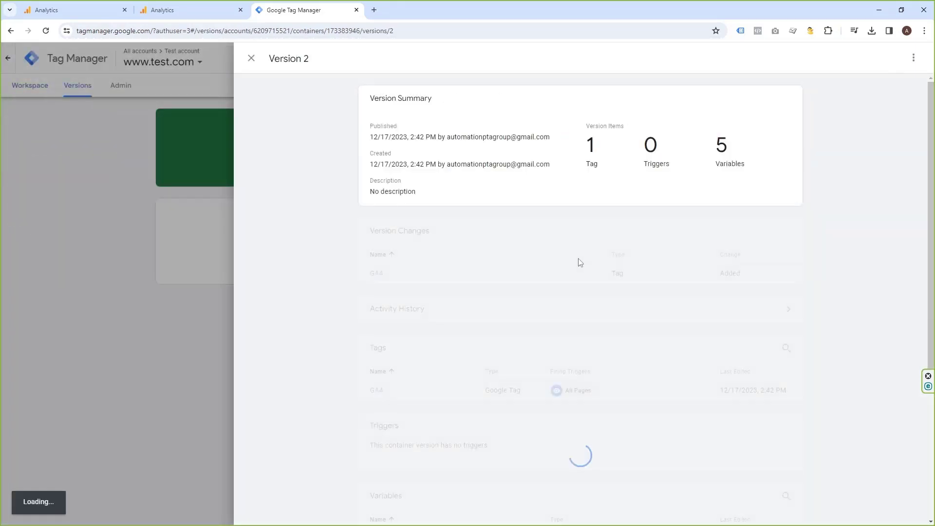
click(251, 59)
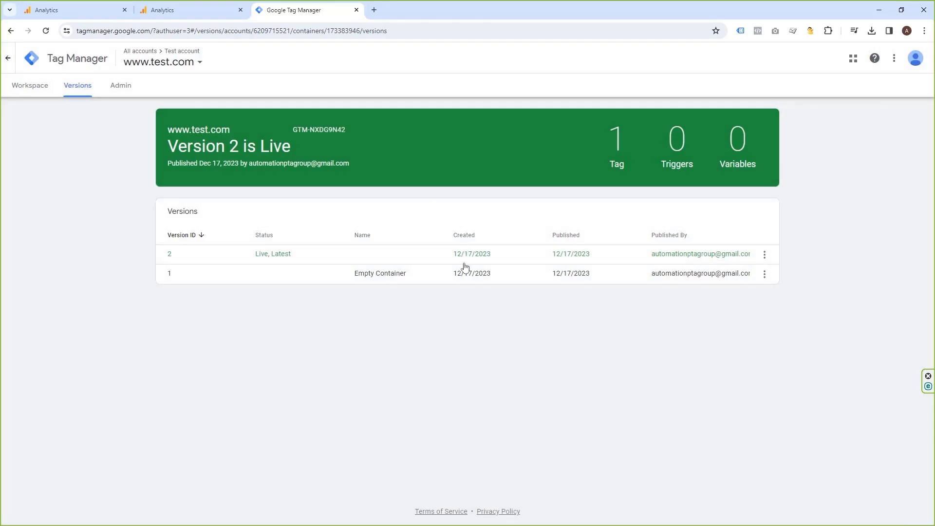